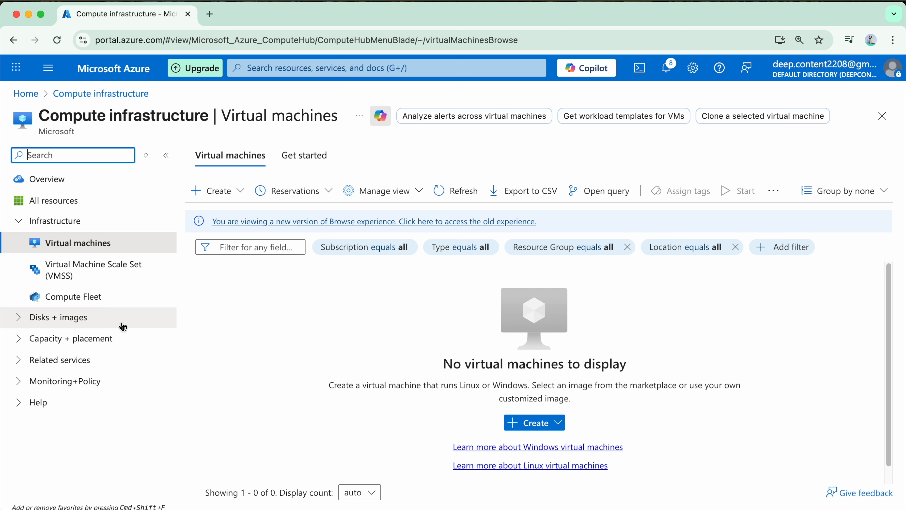
List the compute resource types you can create from the Virtual machines page
click(121, 336)
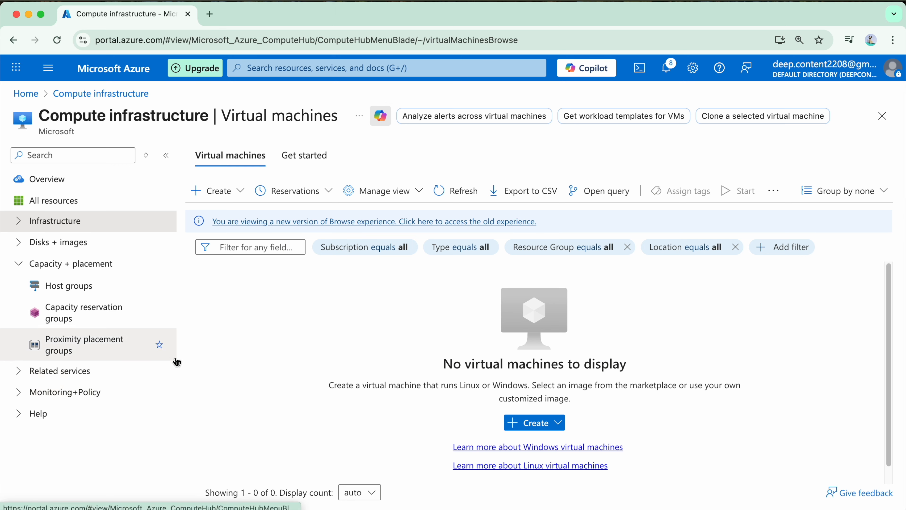
click(232, 191)
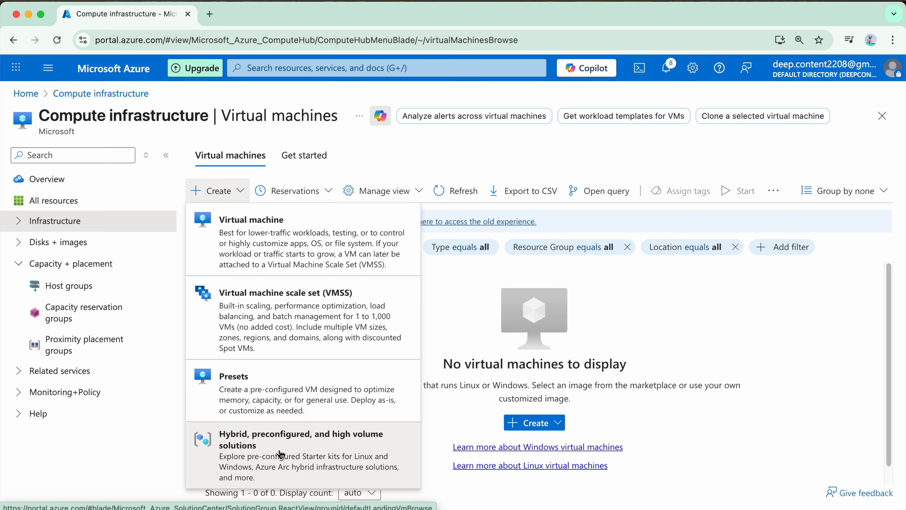
Start a single virtual machine in 3aayaam-azure-essentials-resource-group and review the Basics settings
click(319, 238)
click(312, 303)
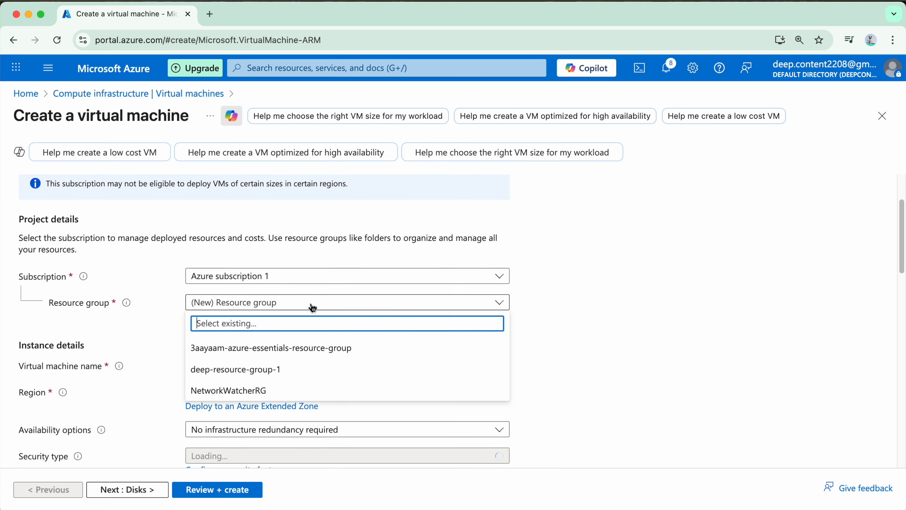
click(305, 354)
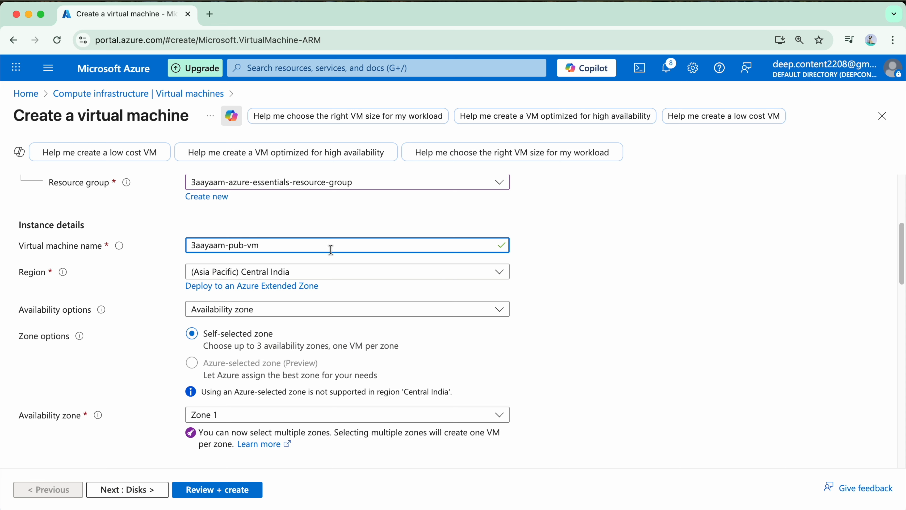
scroll(356, 280, down, 2)
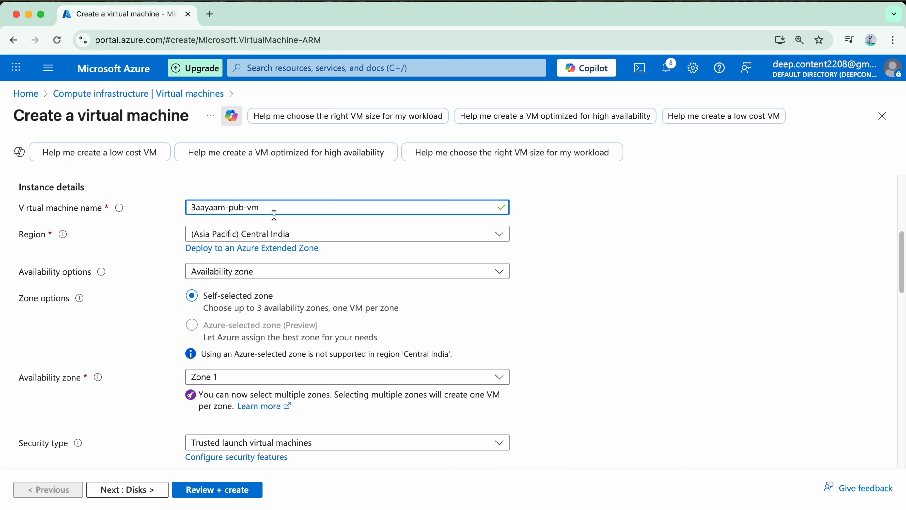
scroll(323, 232, down, 1)
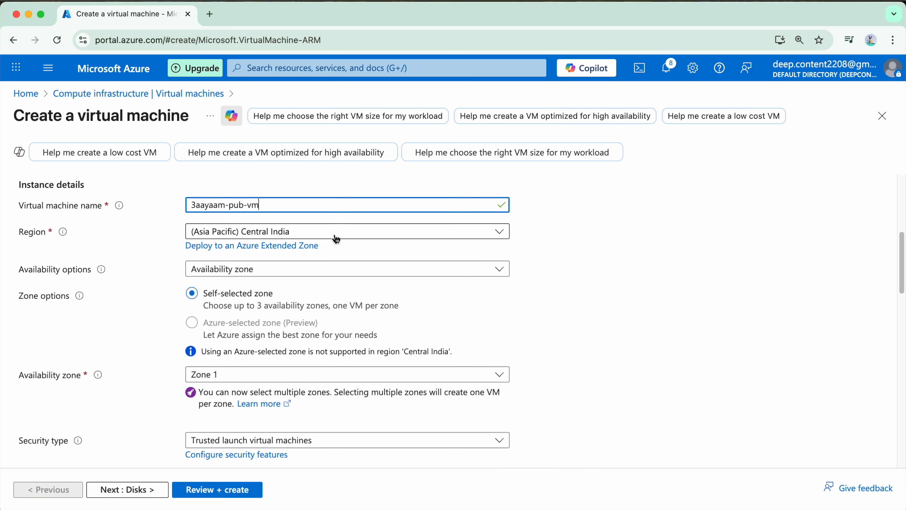
scroll(374, 275, down, 2)
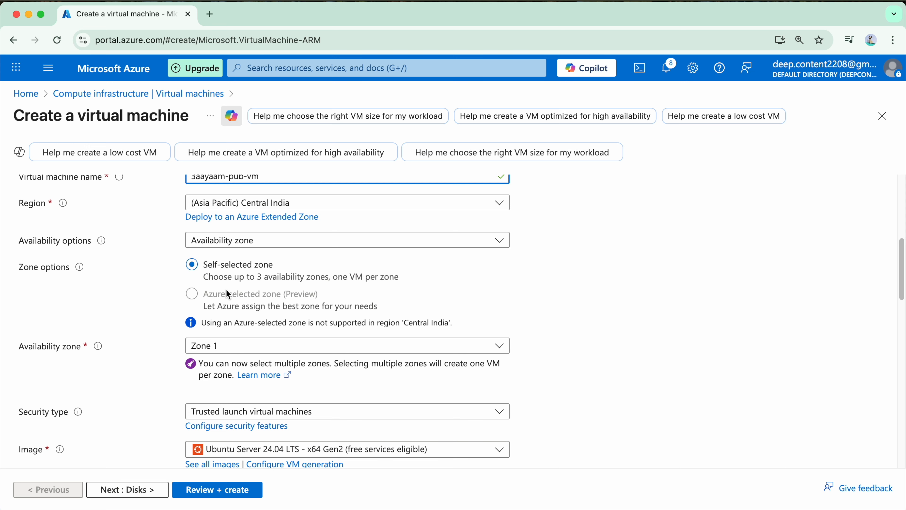
scroll(232, 289, down, 2)
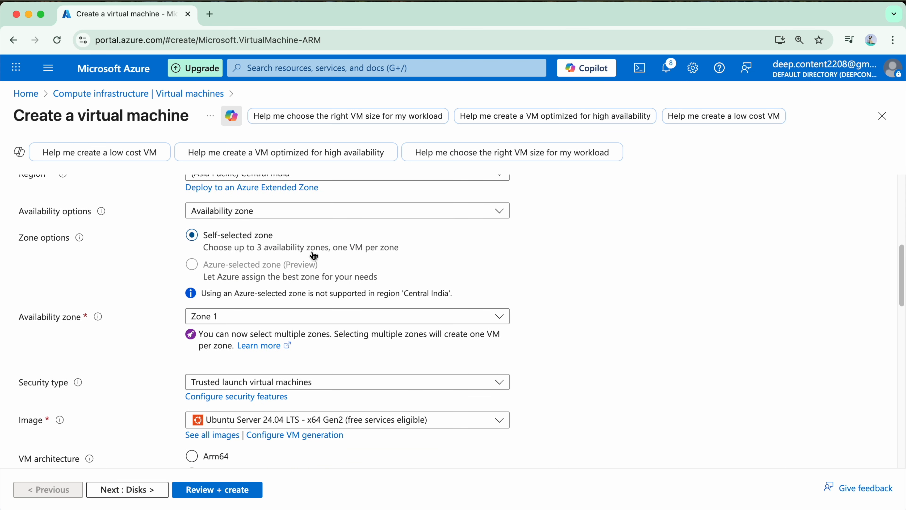
scroll(314, 256, down, 5)
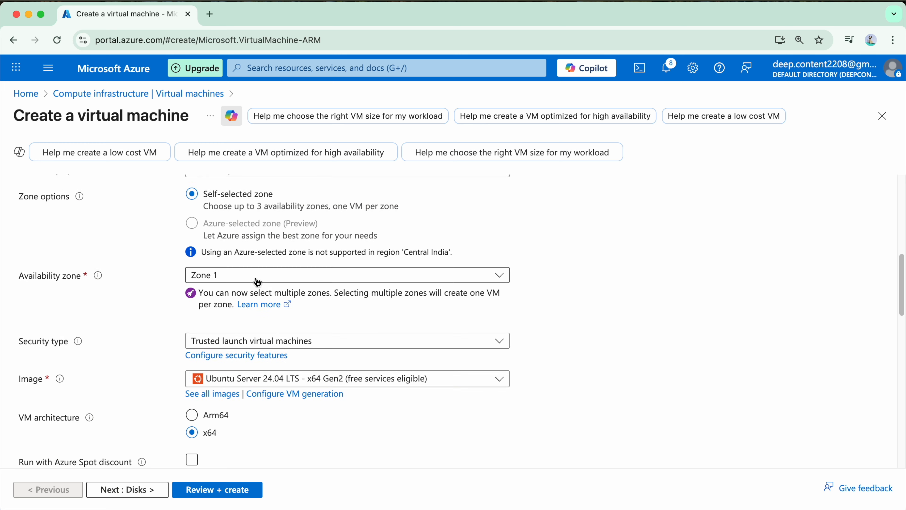
scroll(293, 265, down, 2)
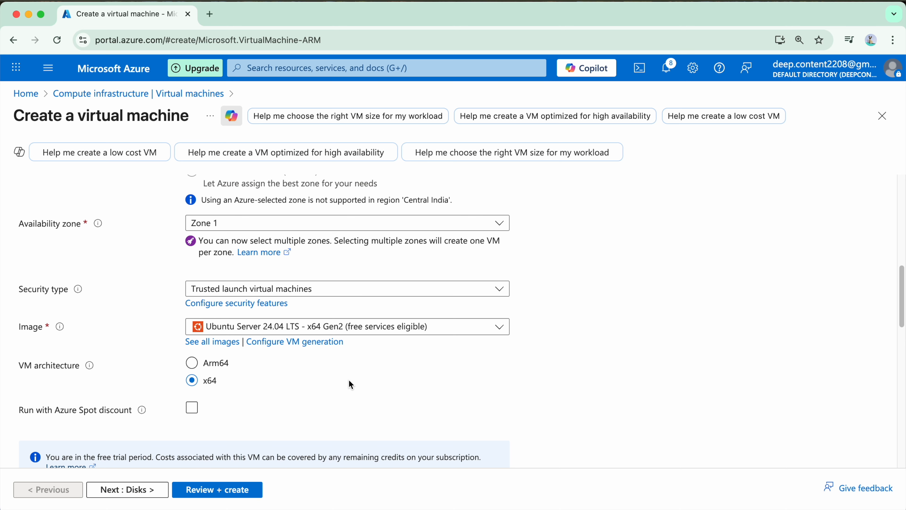
click(378, 329)
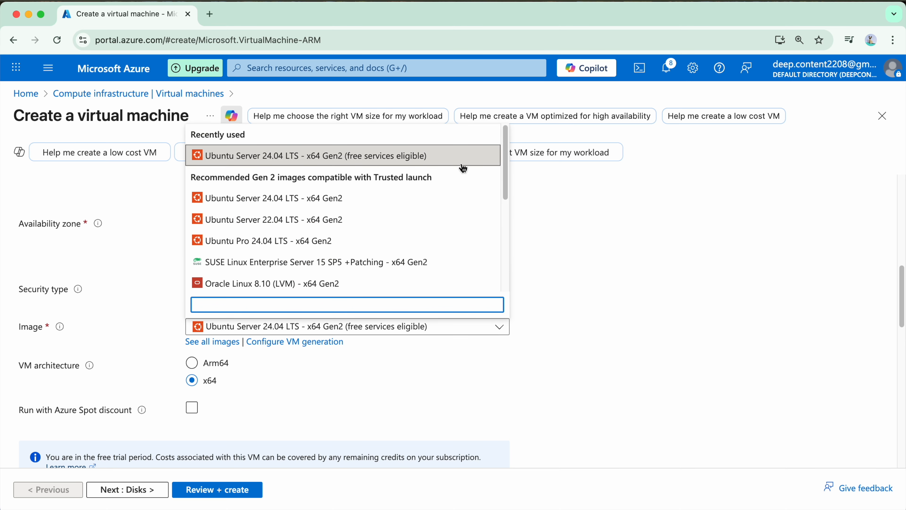
scroll(302, 265, down, 1)
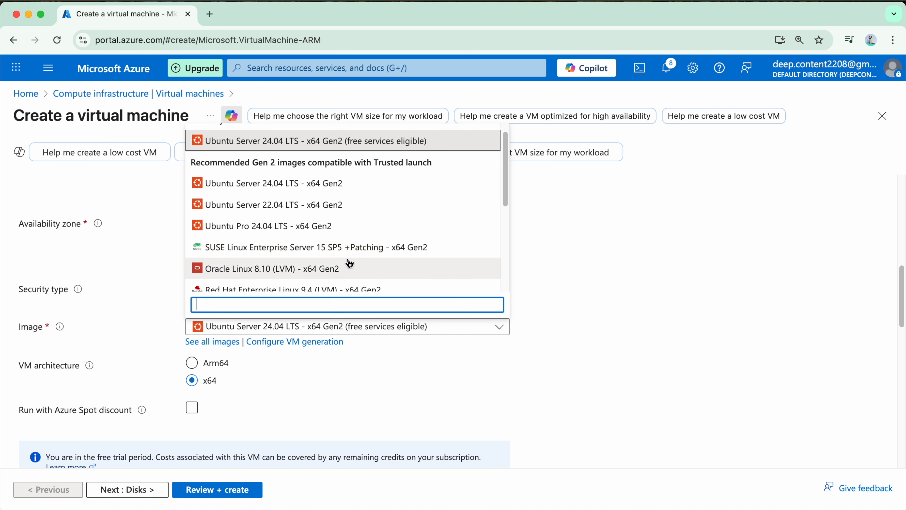
scroll(243, 232, down, 2)
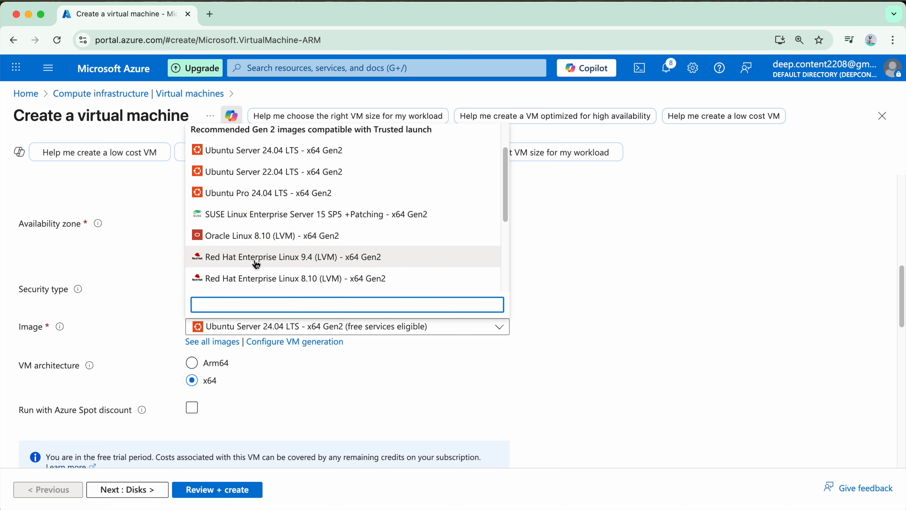
scroll(460, 253, down, 8)
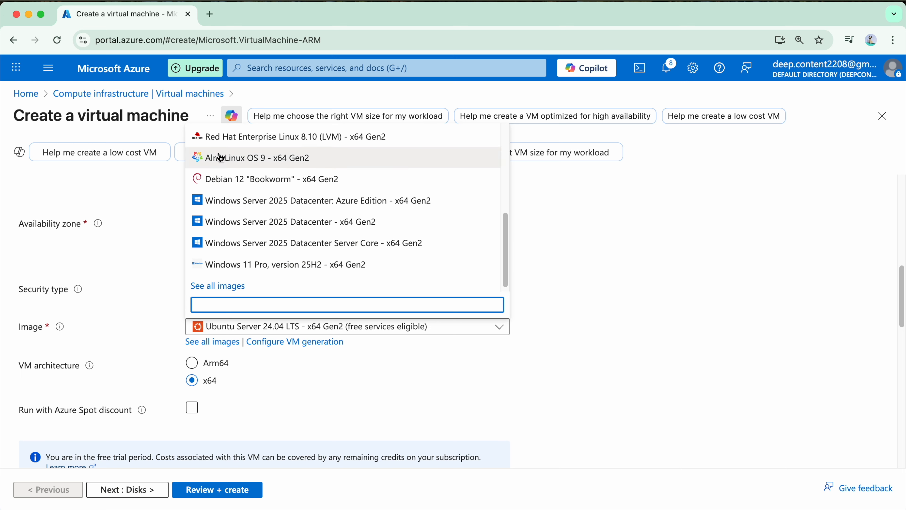
click(414, 388)
scroll(214, 307, down, 1)
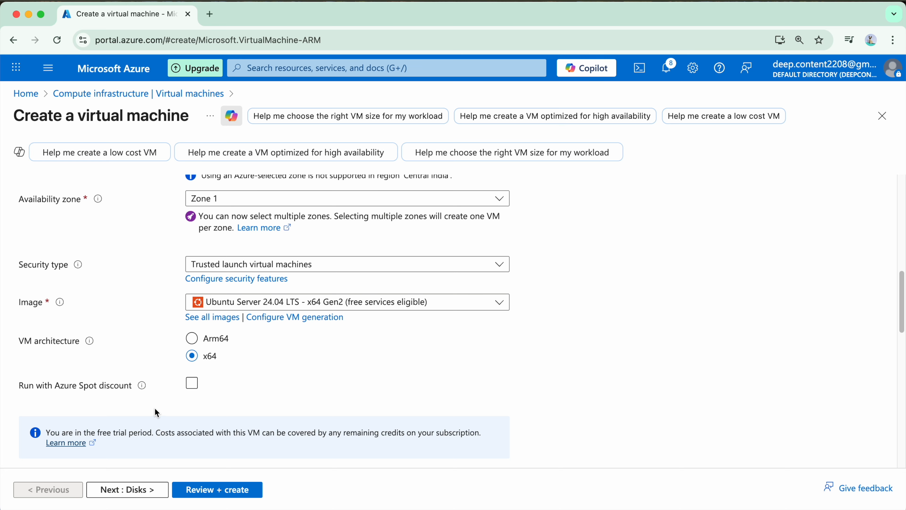
scroll(174, 399, down, 1)
scroll(175, 403, down, 5)
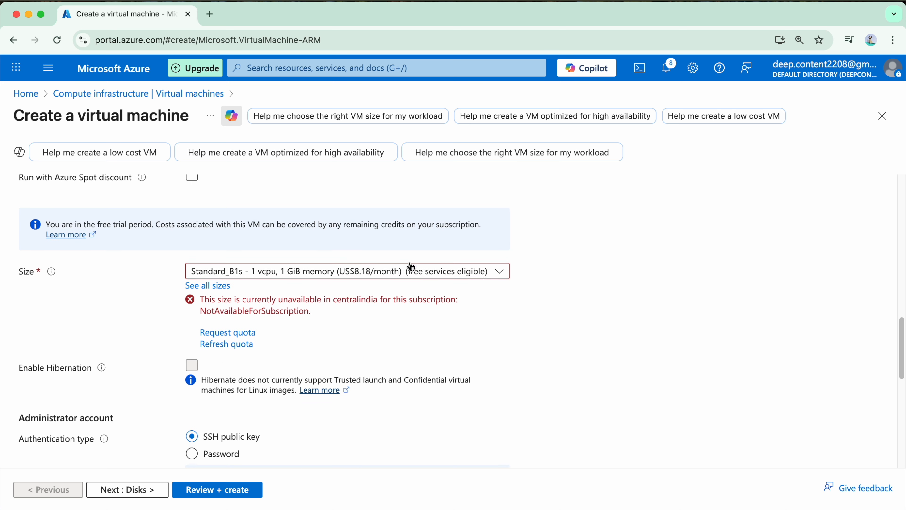
scroll(480, 263, down, 1)
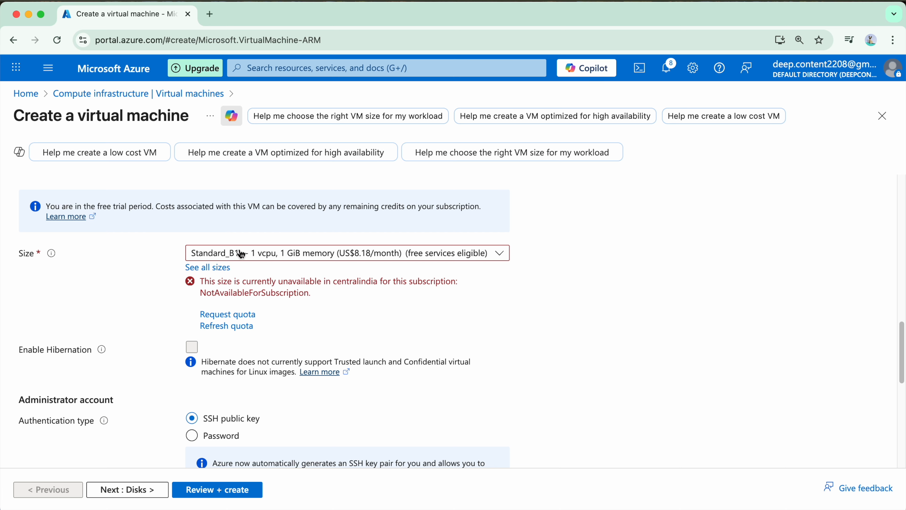
Change the VM size to Standard_B2ats_v2, then browse and close the full size catalogue
click(314, 254)
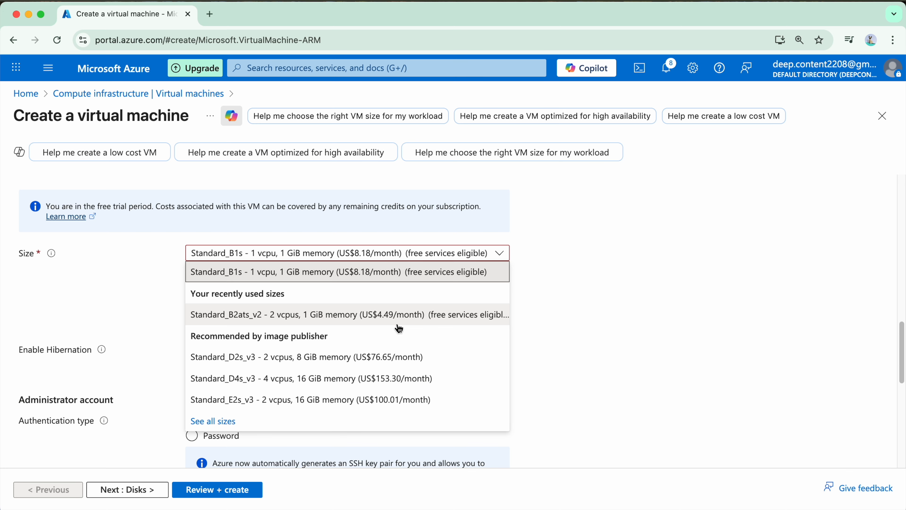
click(405, 325)
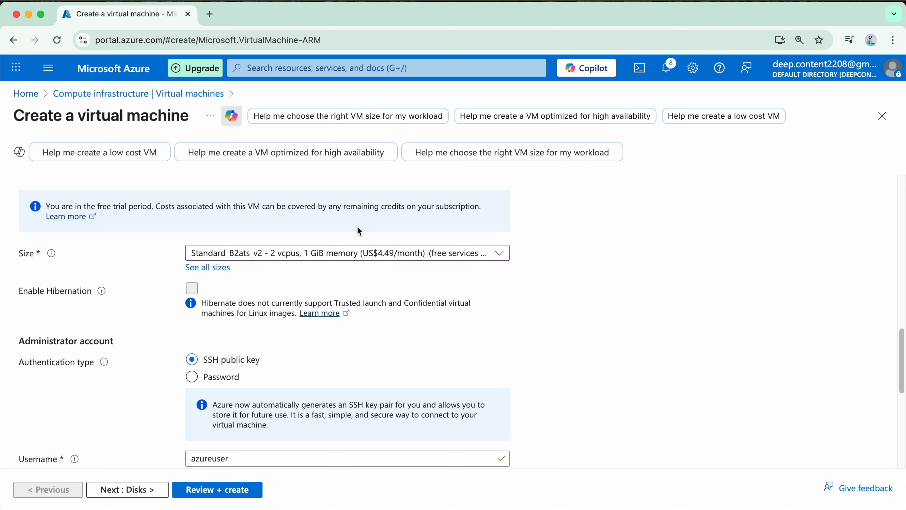
click(206, 272)
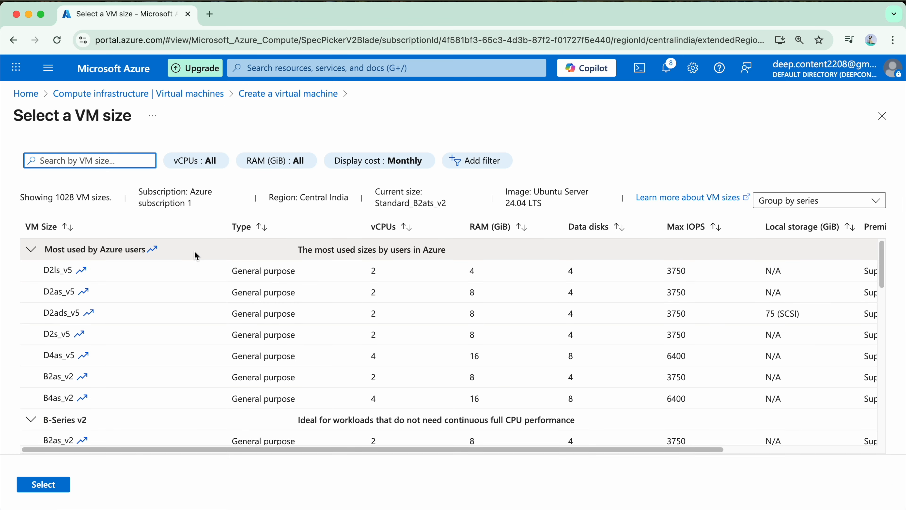
scroll(299, 320, down, 5)
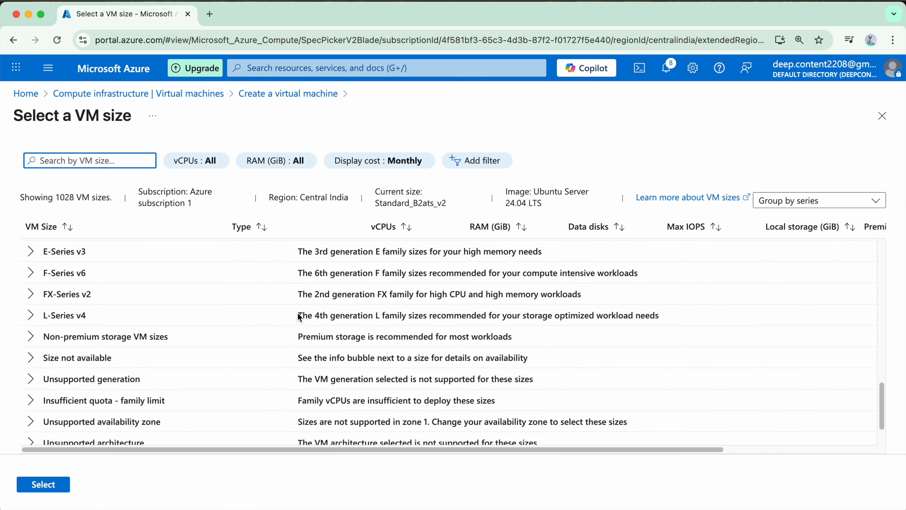
scroll(298, 315, up, 5)
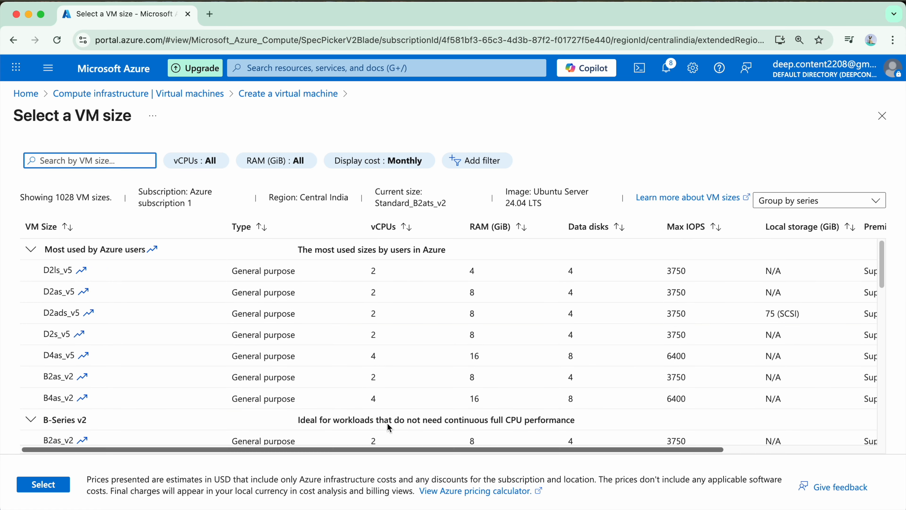
click(882, 116)
scroll(131, 323, down, 3)
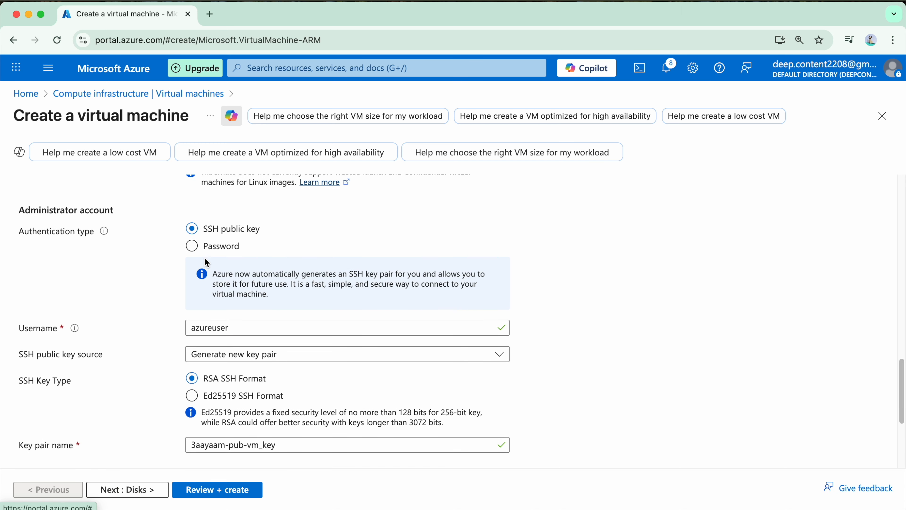
Switch to password authentication and enter the admin username and password
click(192, 245)
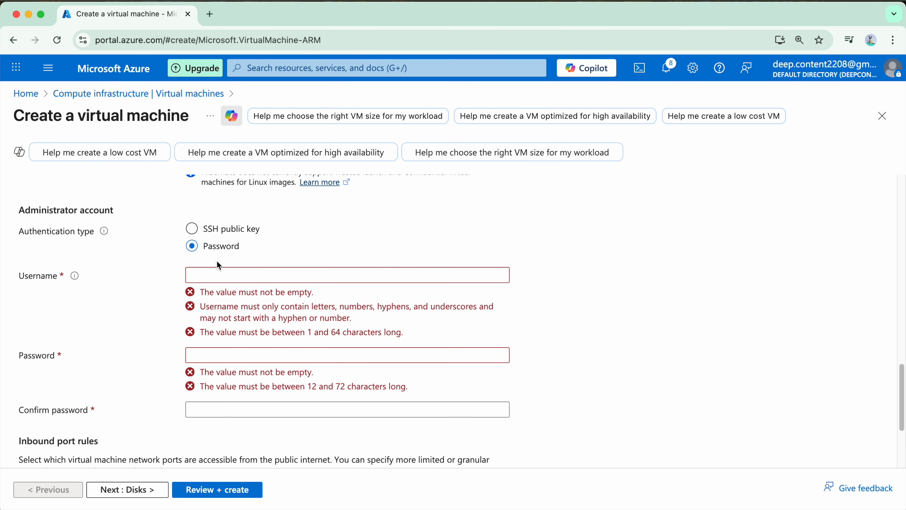
click(223, 275)
text(3aayaamuser)
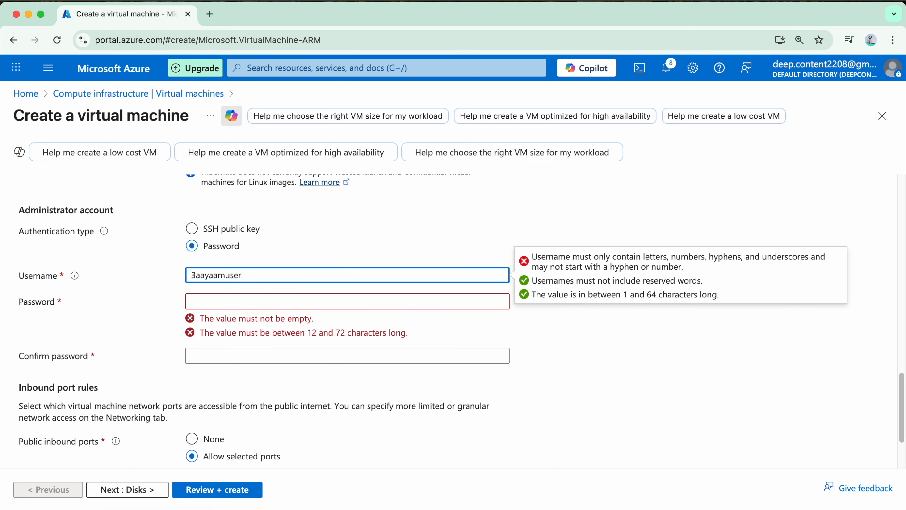
click(196, 275)
key(BackSpace)
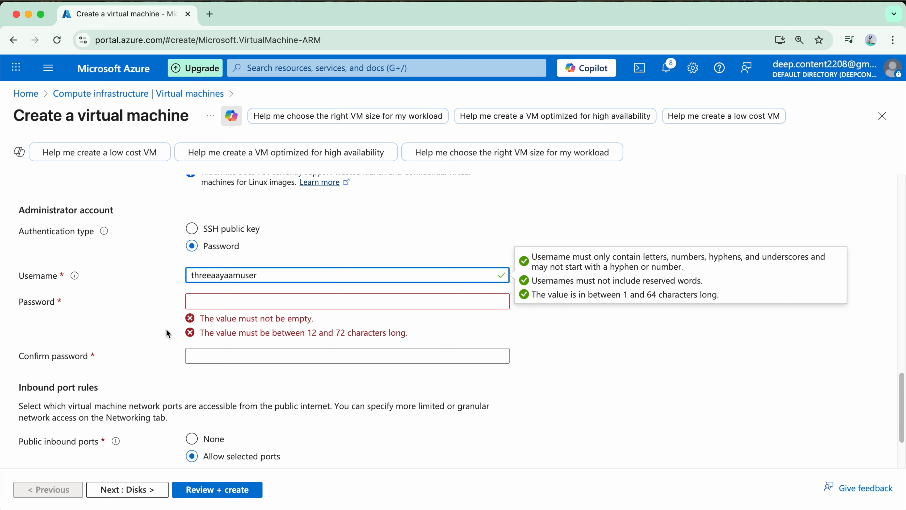
click(234, 300)
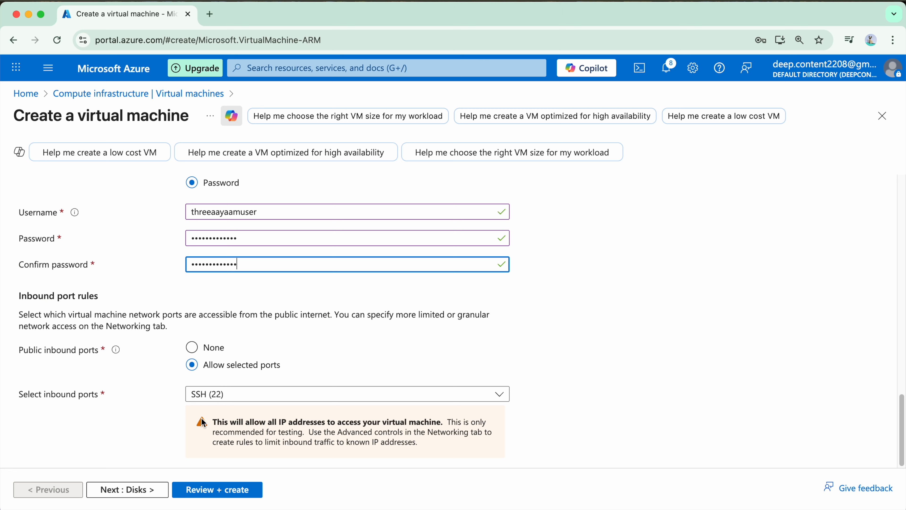
Go to the Networking settings and open the virtual network list
click(127, 489)
click(139, 490)
click(446, 306)
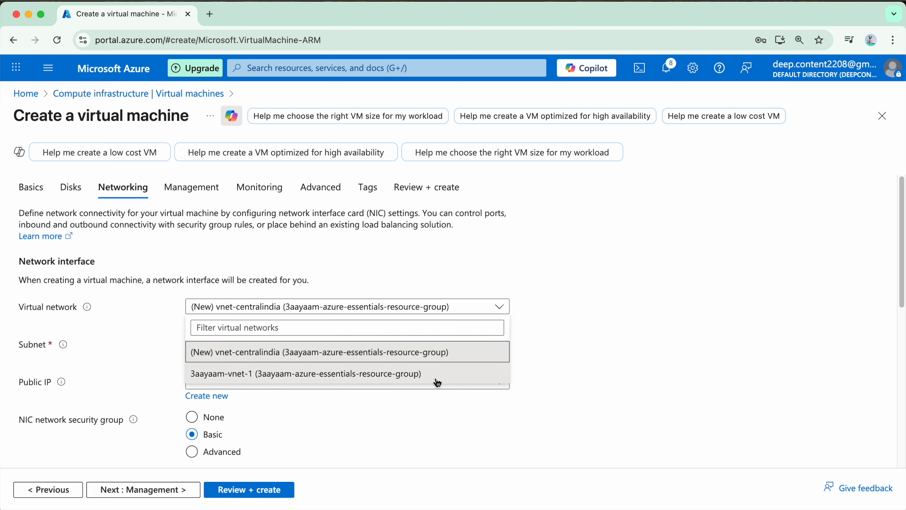
Place the VM in 3aayaam-vnet-1's public subnet, keeping the new public IP
click(435, 377)
click(435, 345)
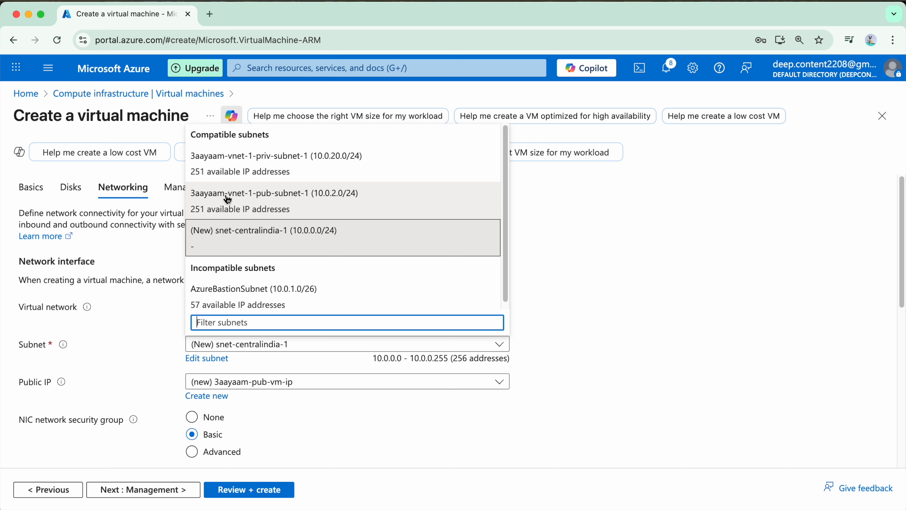
click(266, 206)
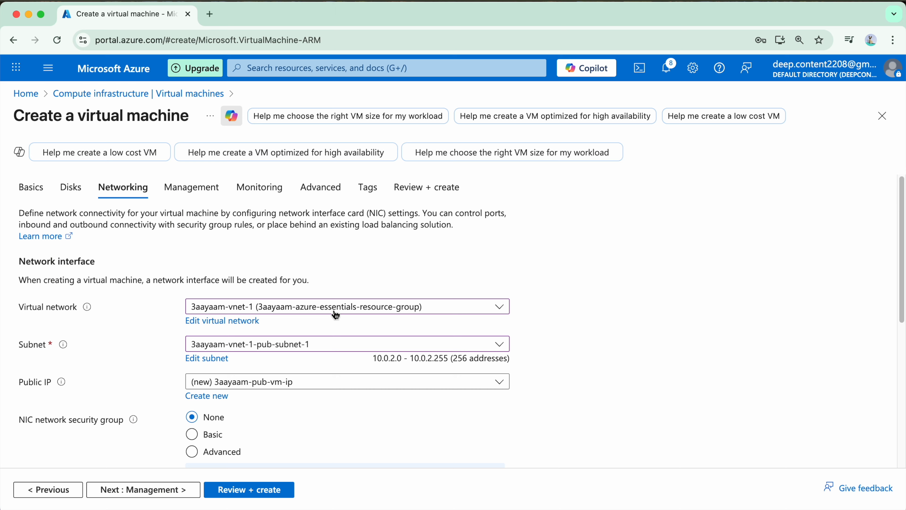
scroll(334, 314, down, 3)
click(350, 328)
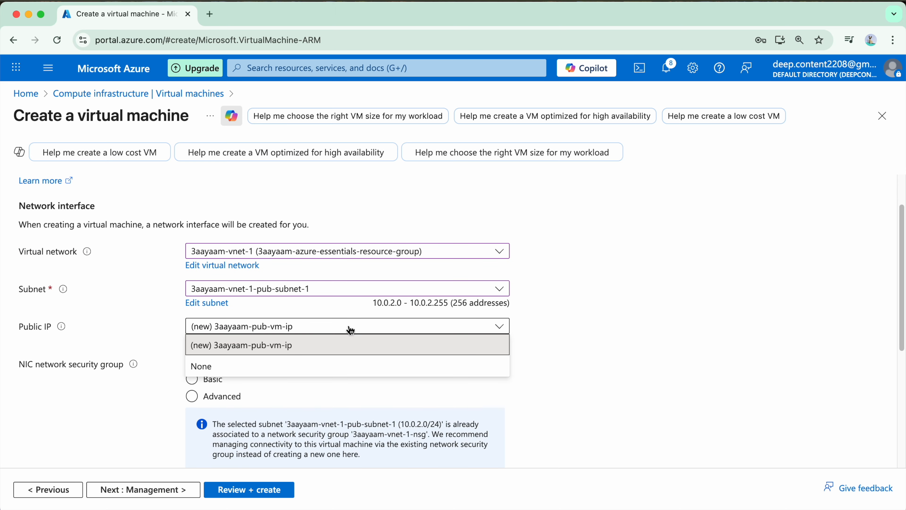
click(350, 329)
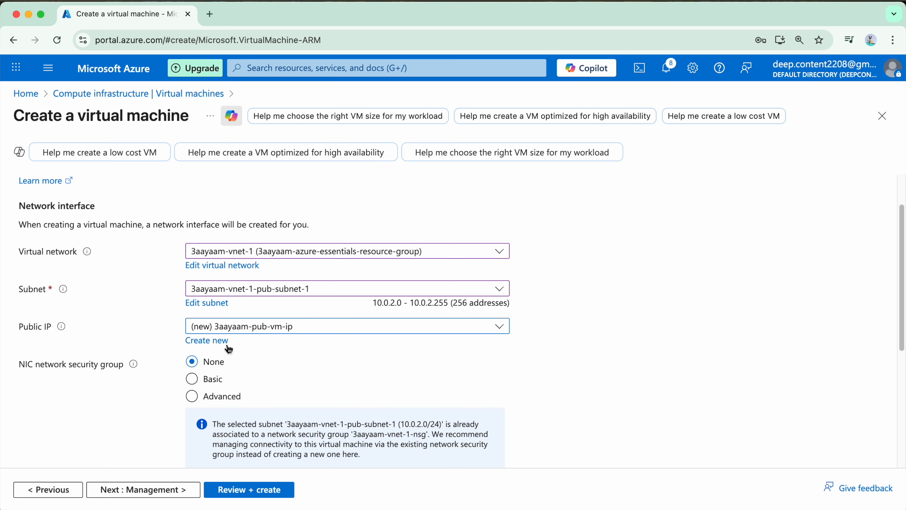
click(315, 329)
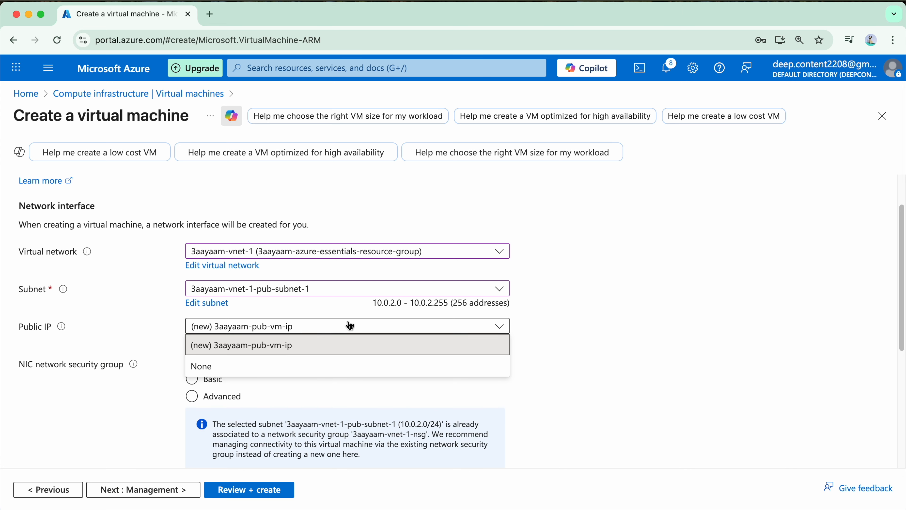
click(325, 327)
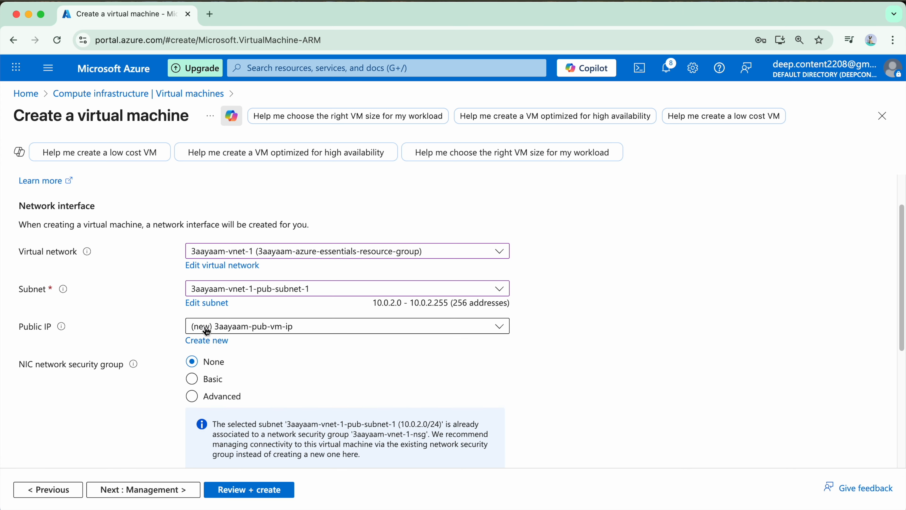
scroll(325, 370, down, 3)
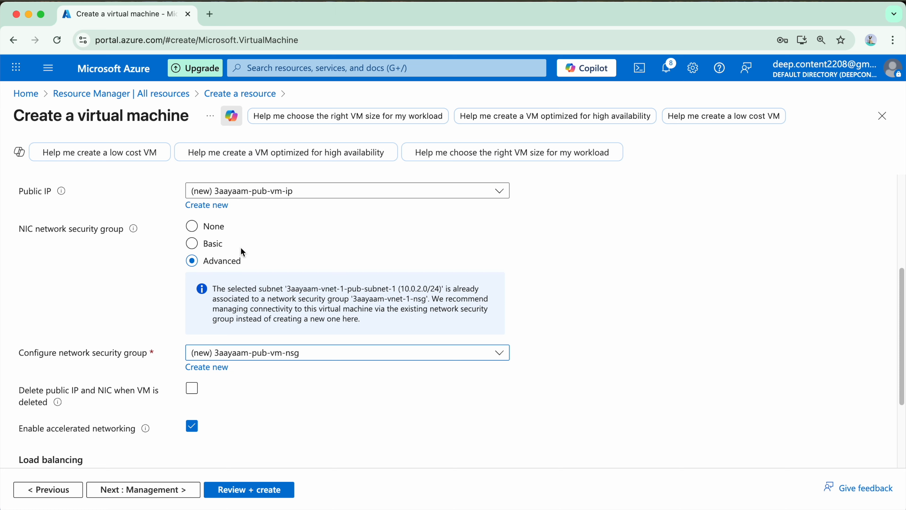
Use existing NSG 3aayaam-vnet-1-nsg and delete public IP and NIC with the VM
click(308, 355)
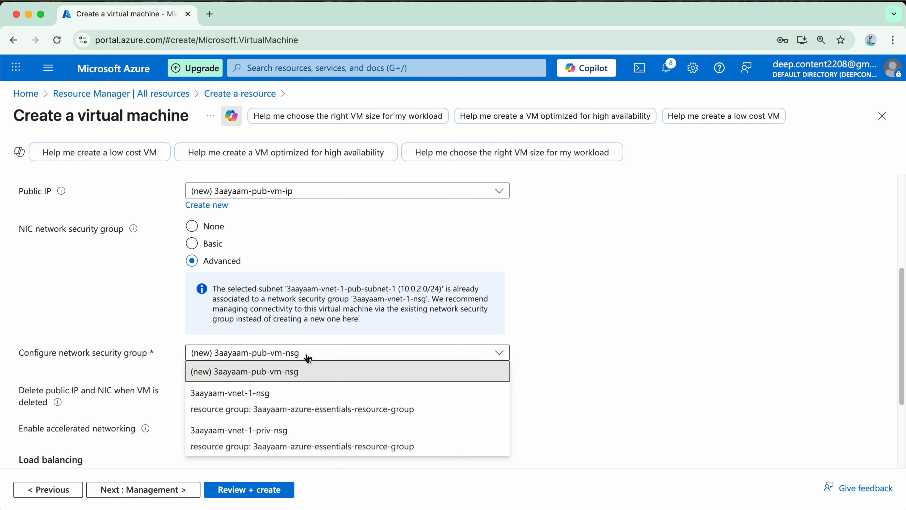
click(344, 399)
scroll(375, 393, down, 1)
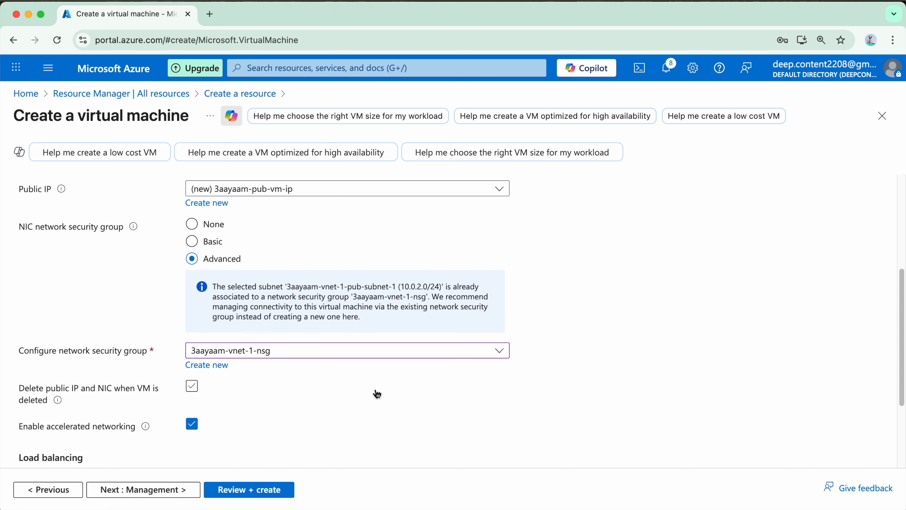
click(378, 351)
scroll(411, 320, down, 3)
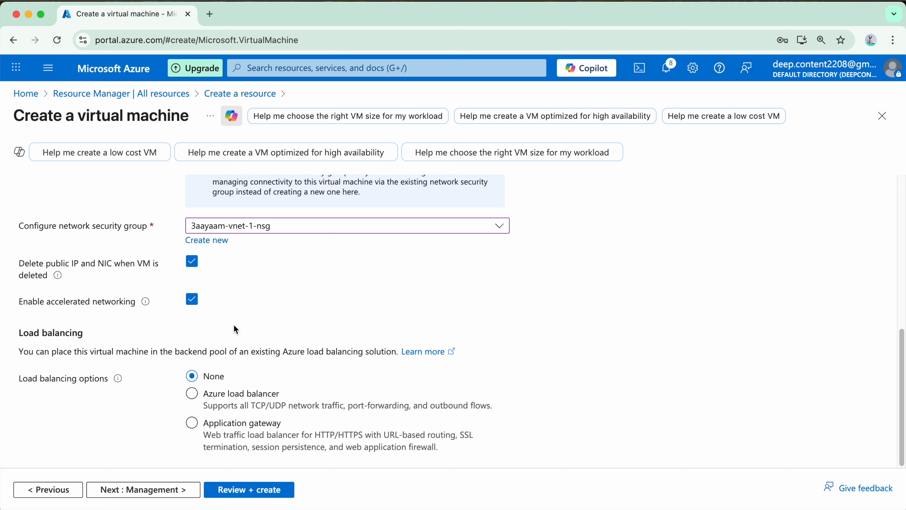
Advance through the Management, Monitoring, Advanced and Tags settings with defaults
click(153, 491)
scroll(143, 422, down, 5)
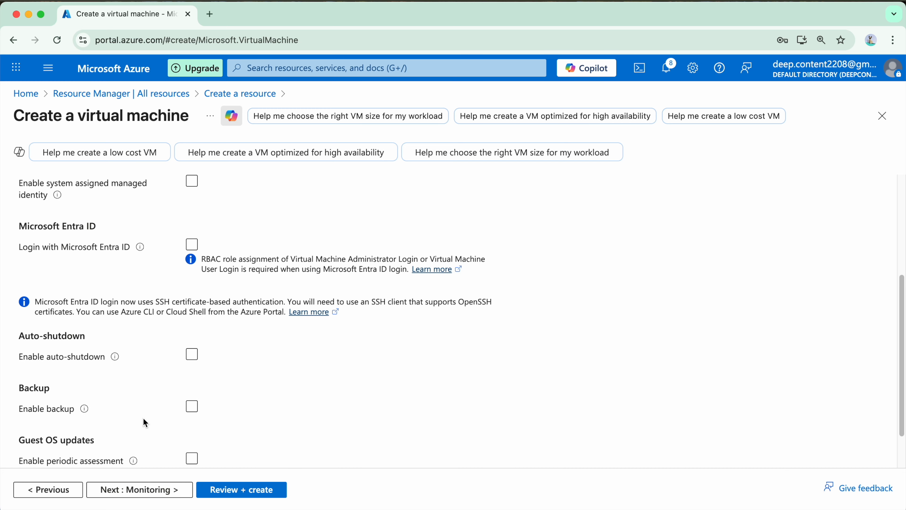
click(183, 489)
click(184, 487)
scroll(123, 472, down, 4)
scroll(161, 385, up, 5)
scroll(157, 396, down, 14)
scroll(159, 412, up, 14)
scroll(150, 446, down, 10)
click(150, 489)
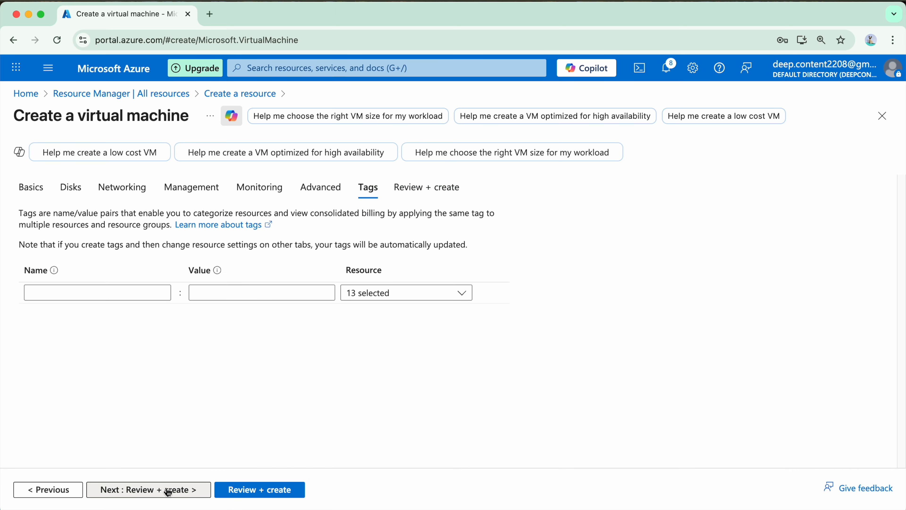
Review and create 3aayaam-pub-vm, then open the All resources list
click(168, 488)
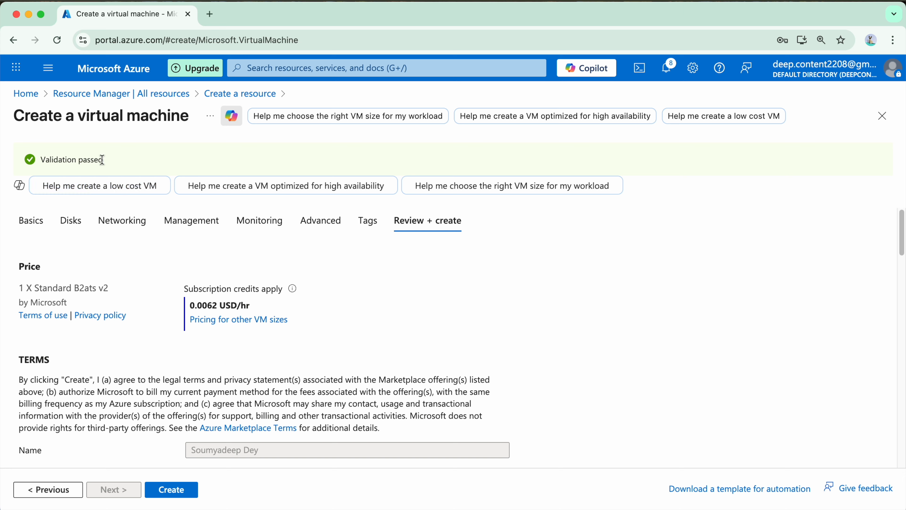
scroll(174, 430, down, 4)
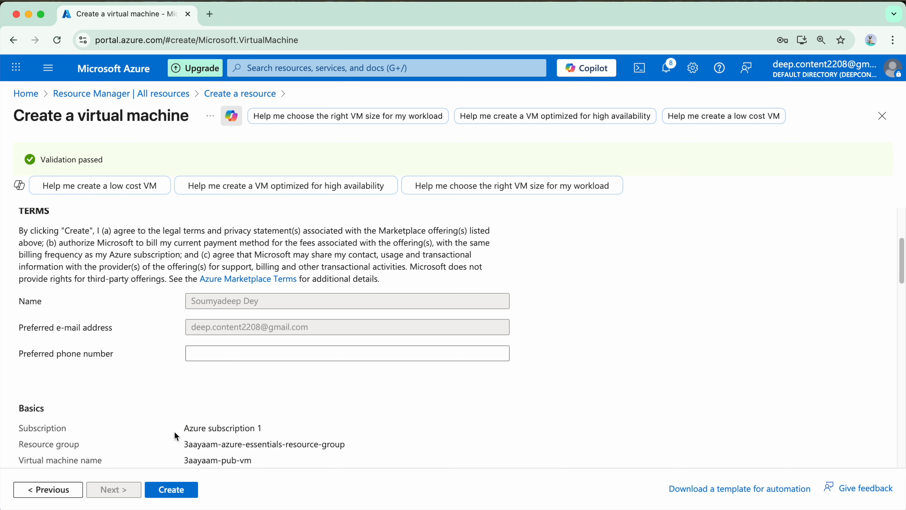
click(172, 488)
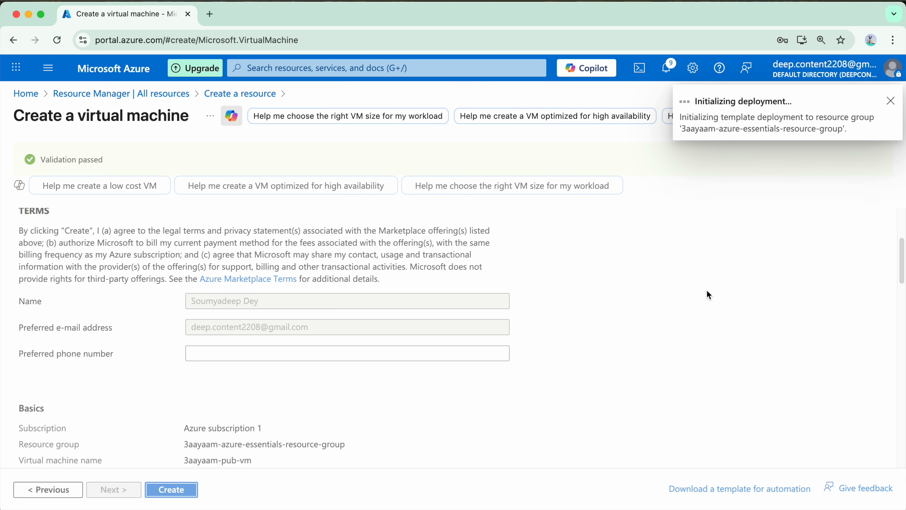
click(145, 96)
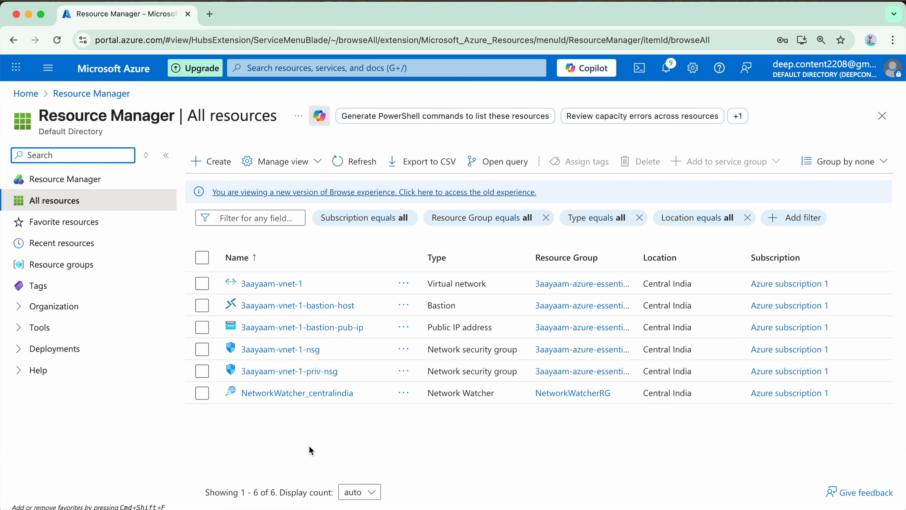
Start the private VM 3aayaam-priv-vm with password authentication and an admin username
click(213, 163)
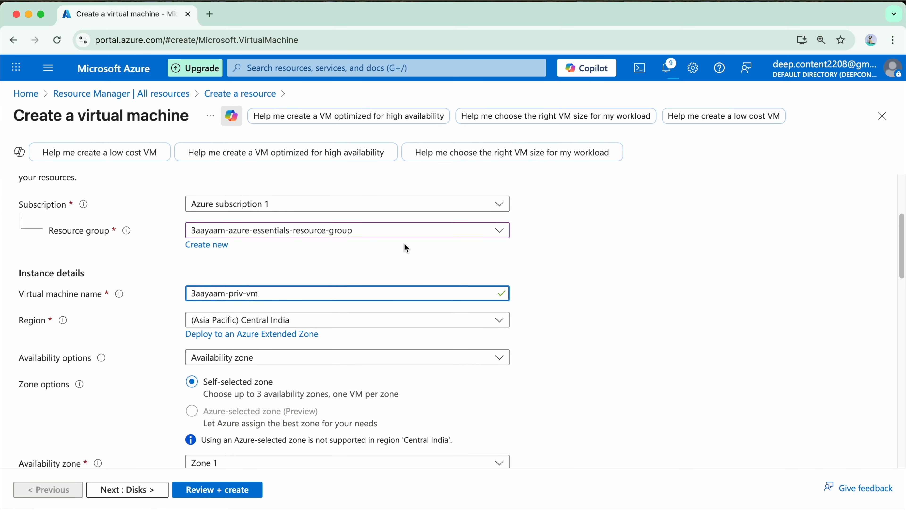
scroll(379, 285, down, 2)
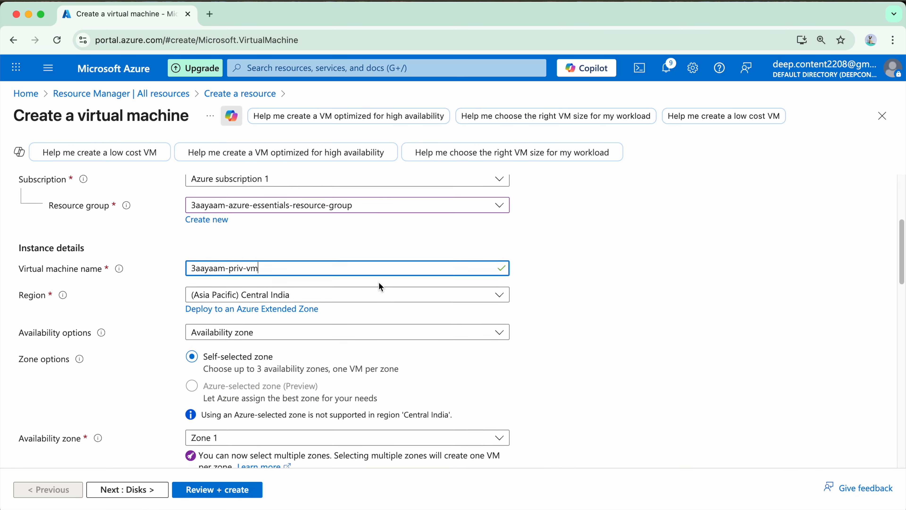
scroll(349, 328, down, 14)
click(192, 319)
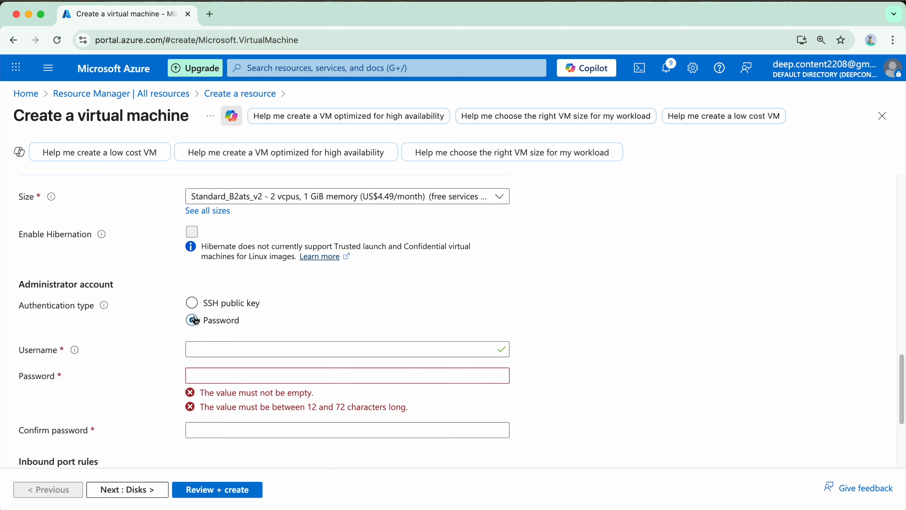
click(217, 349)
text(threeaayaamuser)
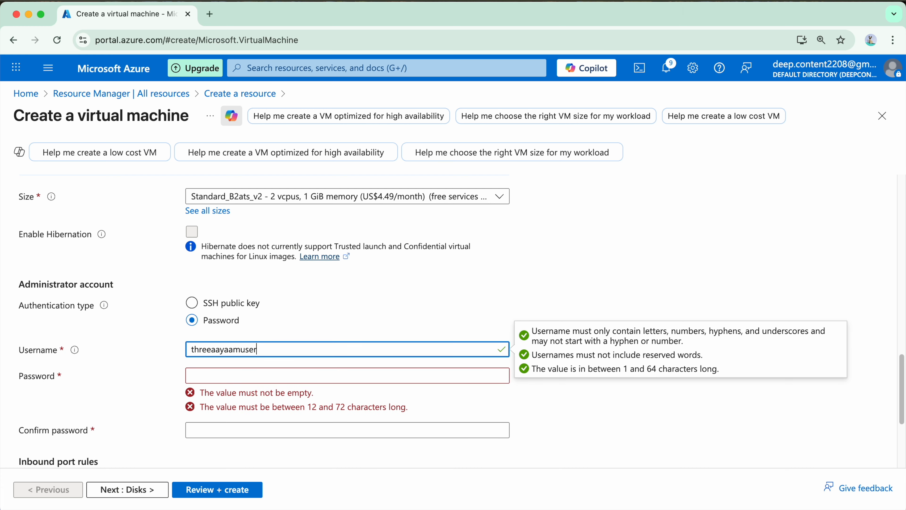
Enter the 13-character admin password in both password fields
scroll(217, 264, down, 5)
click(216, 265)
text(thr••)
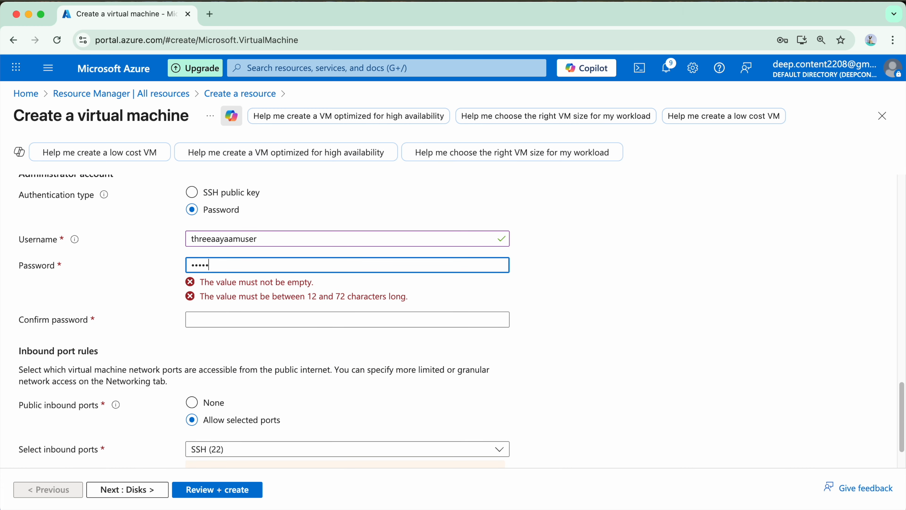
text(••••••••)
key(Tab)
text(•••••••••••••)
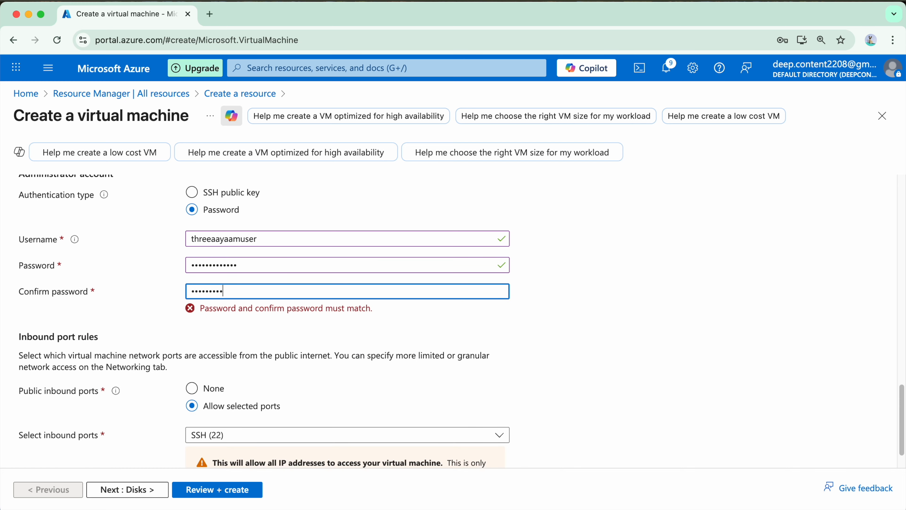
scroll(614, 352, down, 1)
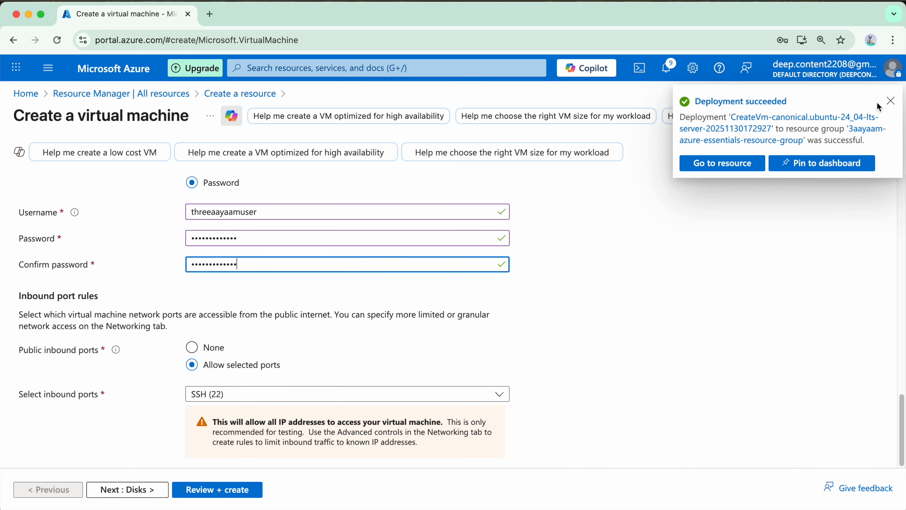
click(890, 101)
Put the VM on 3aayaam-vnet-1's 3aayaam-vnet-1-priv-subnet-1 with no public IP
click(148, 489)
click(152, 489)
scroll(307, 336, down, 2)
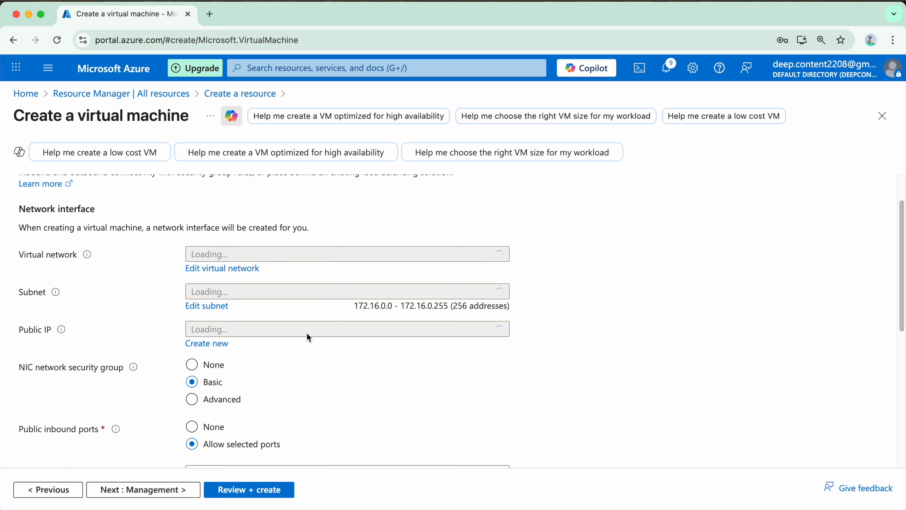
click(428, 250)
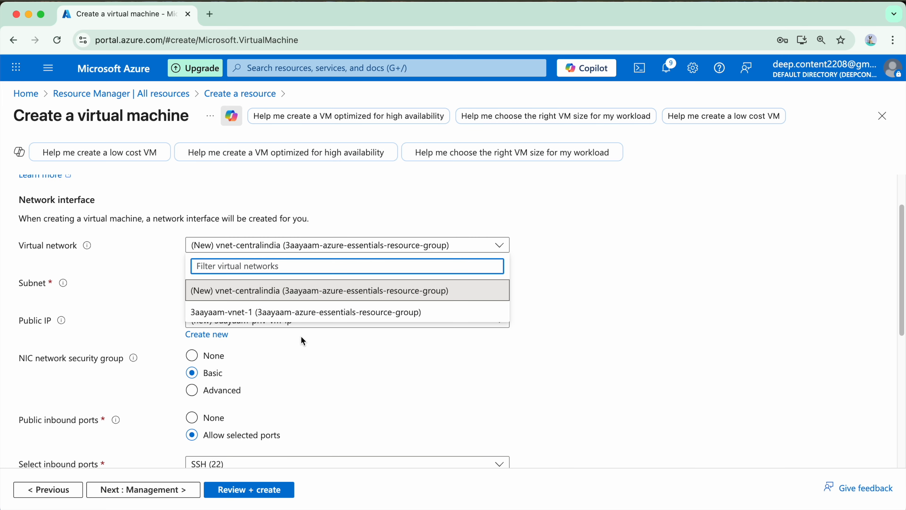
click(213, 315)
click(299, 288)
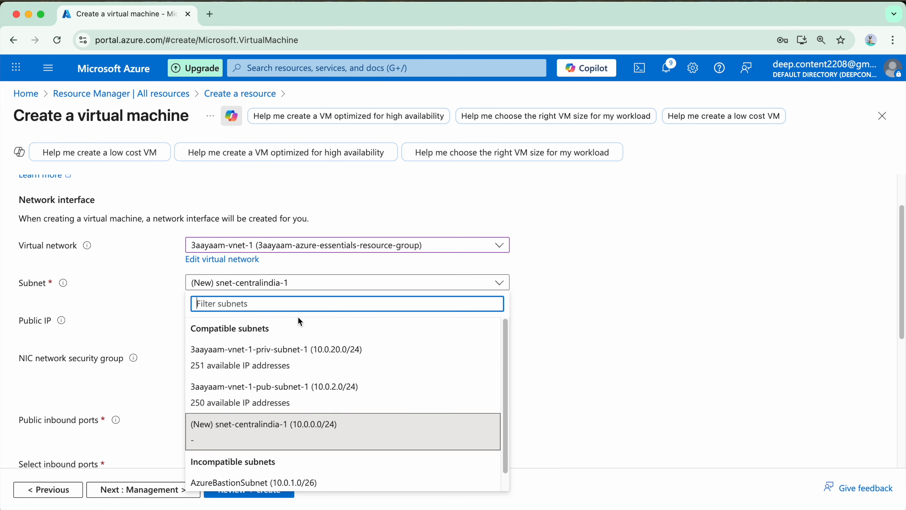
click(311, 357)
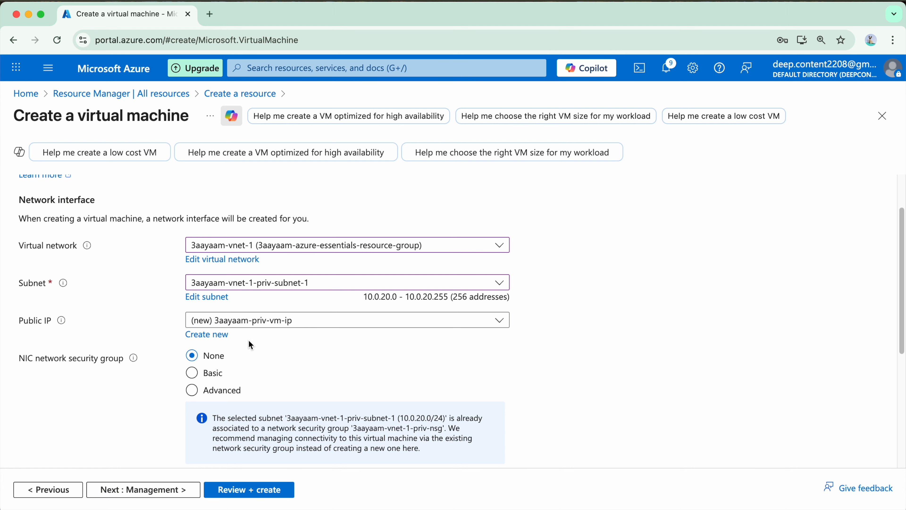
scroll(253, 337, down, 2)
click(310, 267)
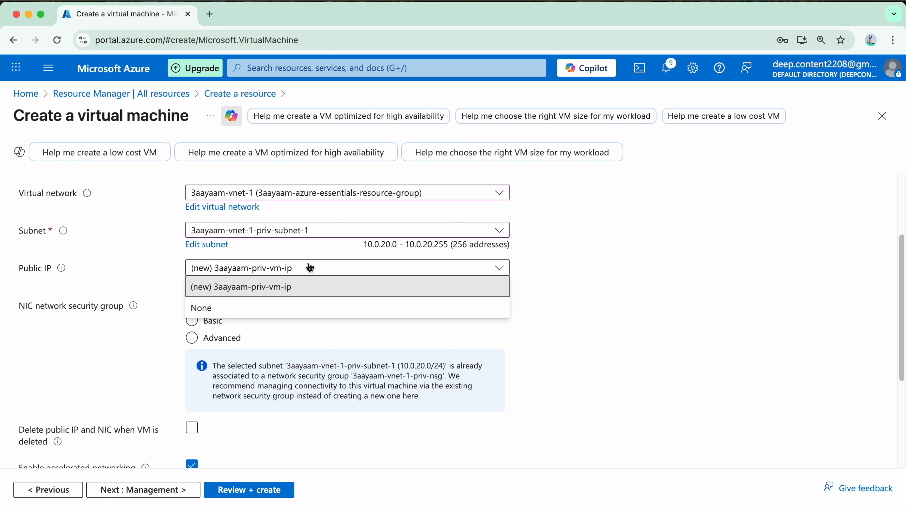
click(288, 307)
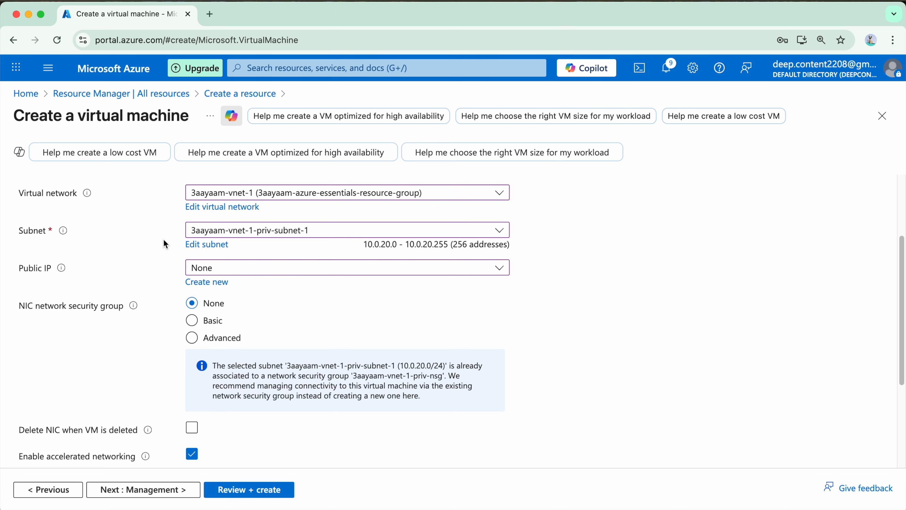
Attach the existing NSG 3aayaam-vnet-1-priv-nsg and delete the NIC with the VM
scroll(214, 239, down, 3)
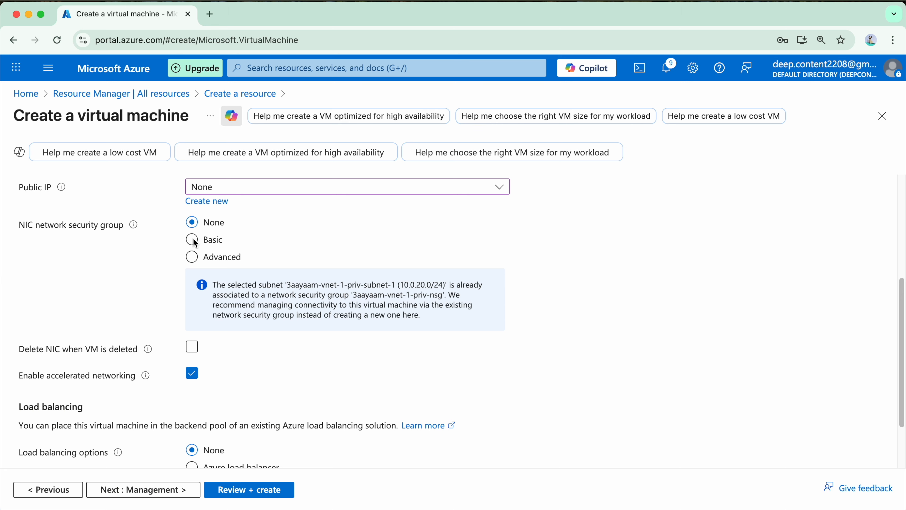
click(191, 256)
scroll(332, 297, down, 4)
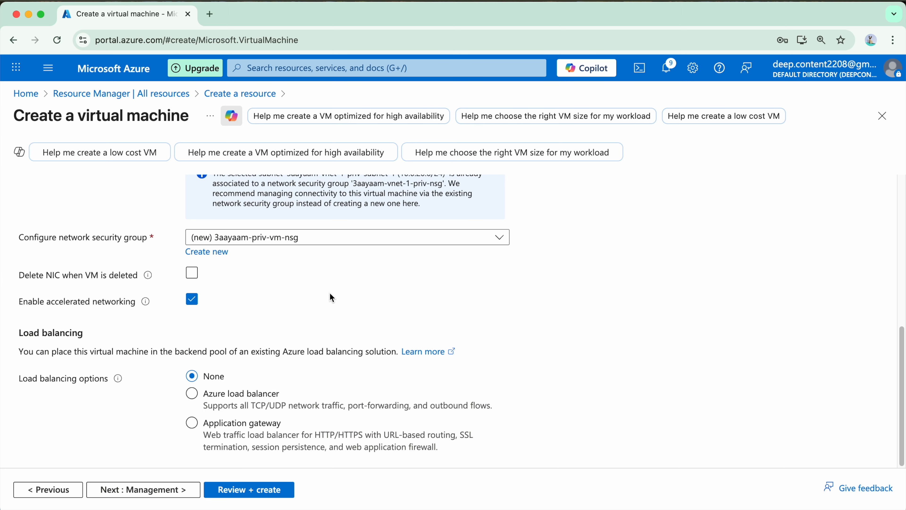
click(330, 238)
click(329, 330)
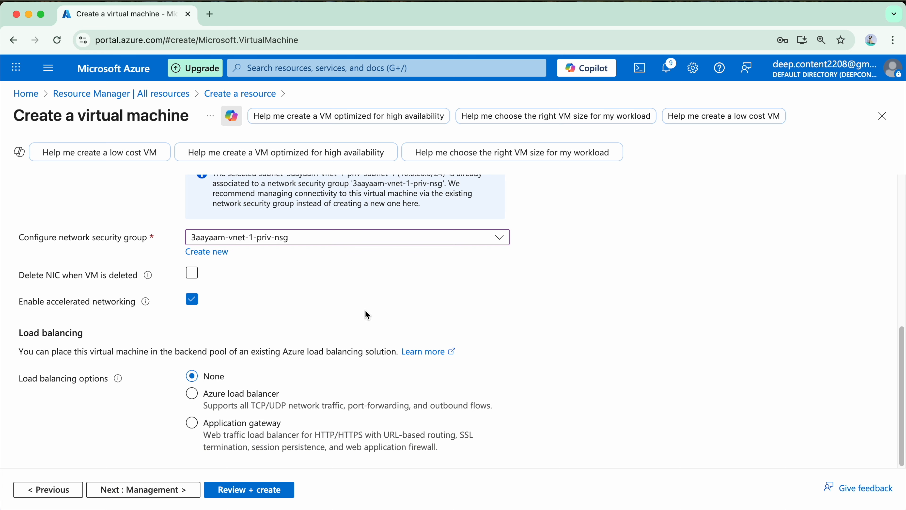
click(191, 272)
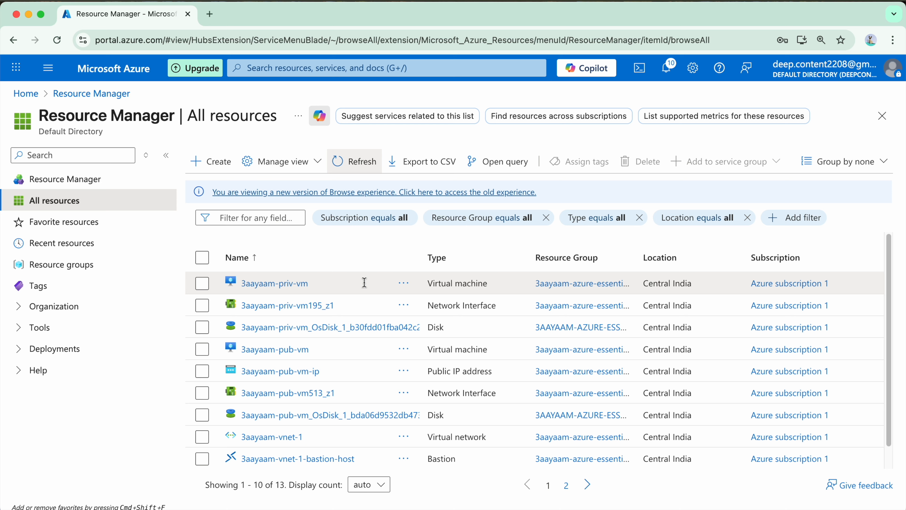
drag(364, 306, 230, 306)
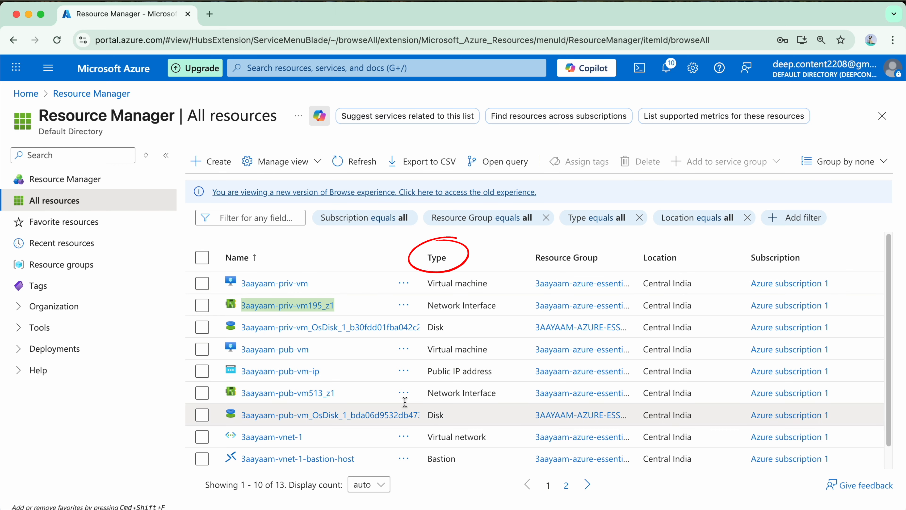
click(464, 283)
click(488, 305)
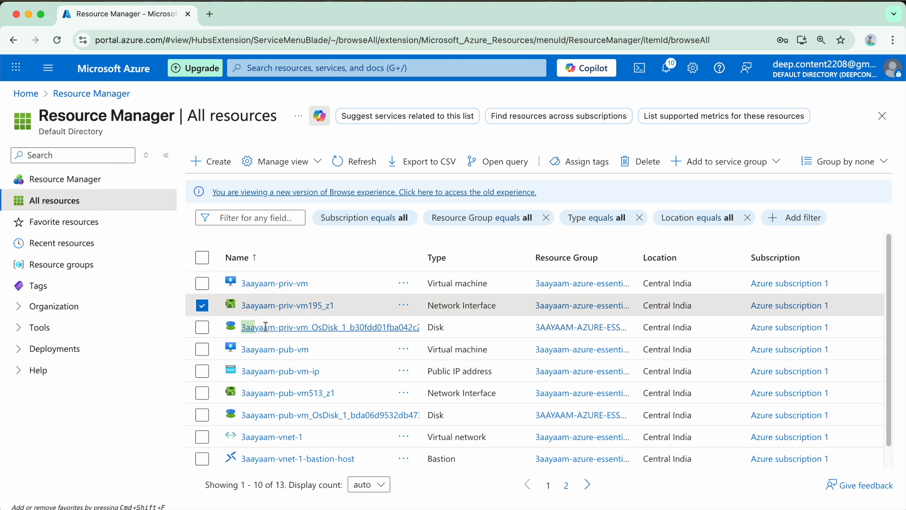
click(442, 327)
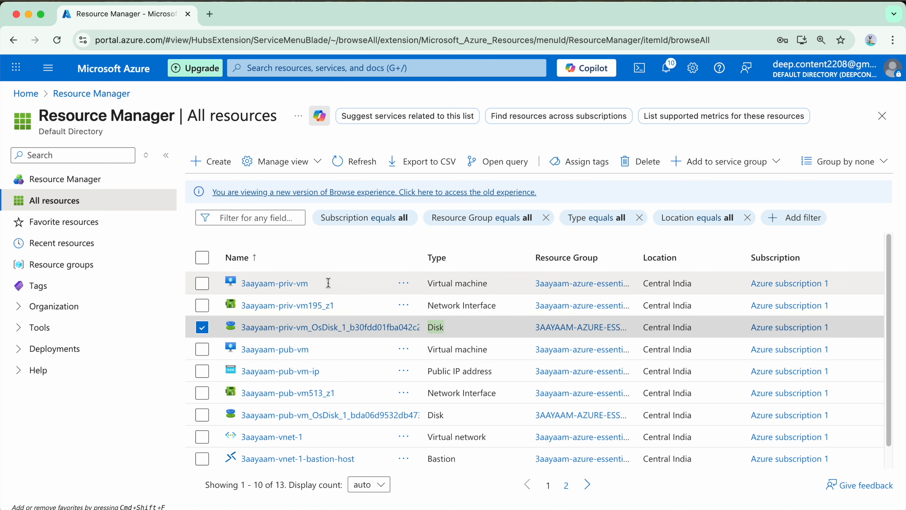
scroll(351, 282, down, 1)
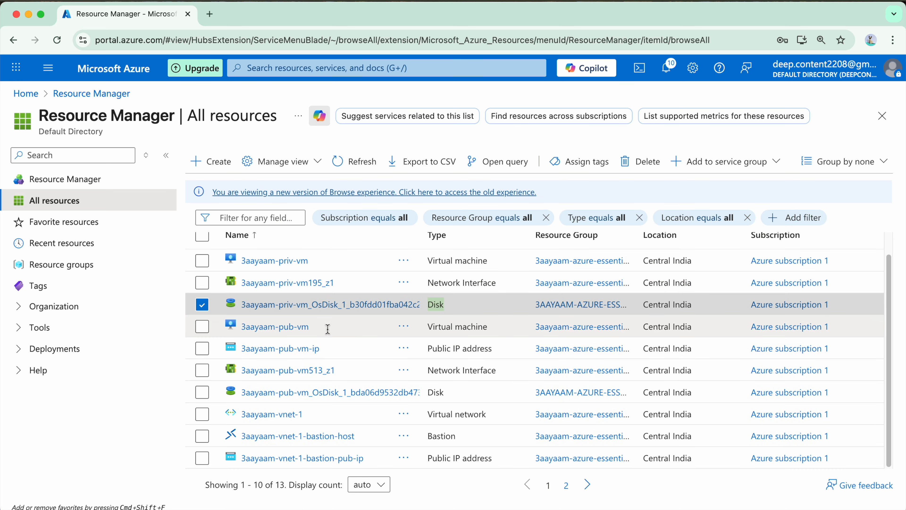
click(311, 326)
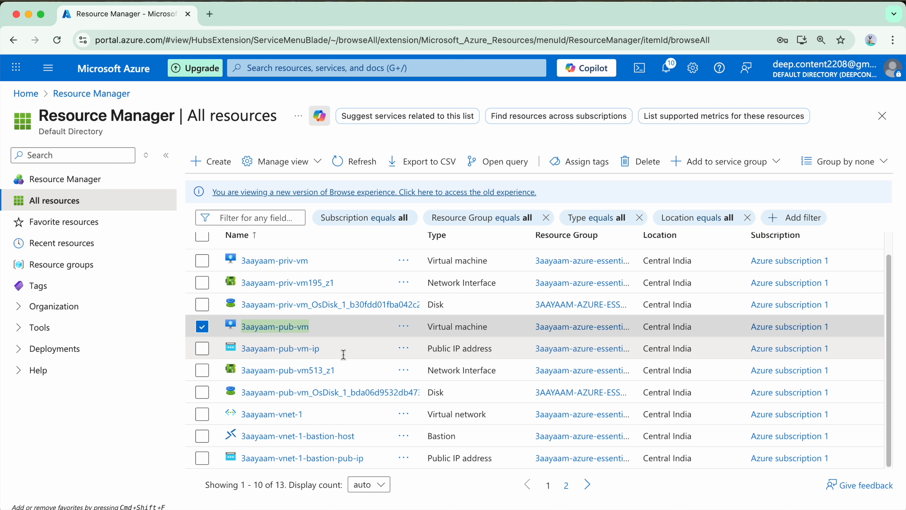
click(310, 350)
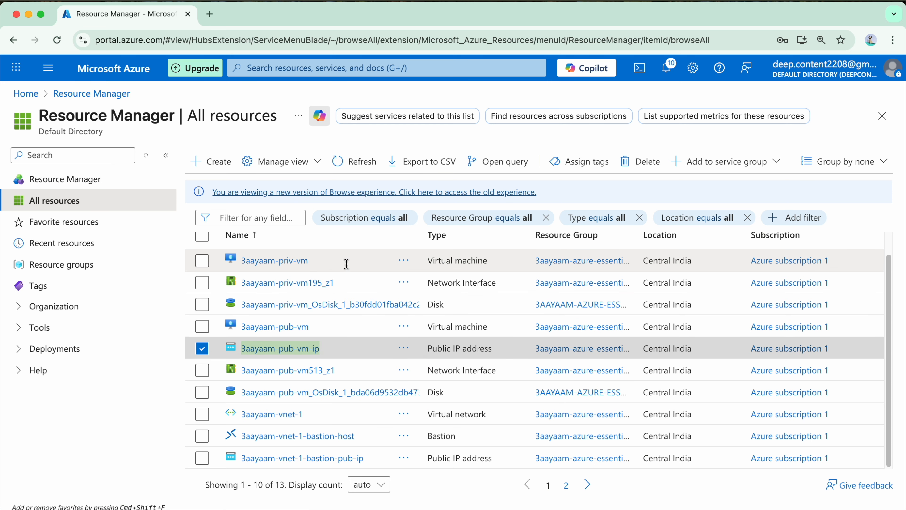
drag(345, 377, 232, 376)
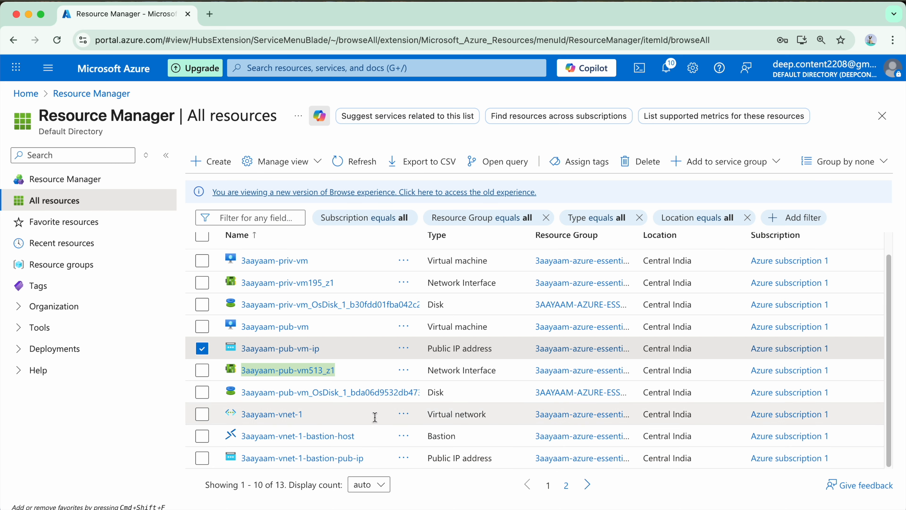
drag(242, 393, 357, 416)
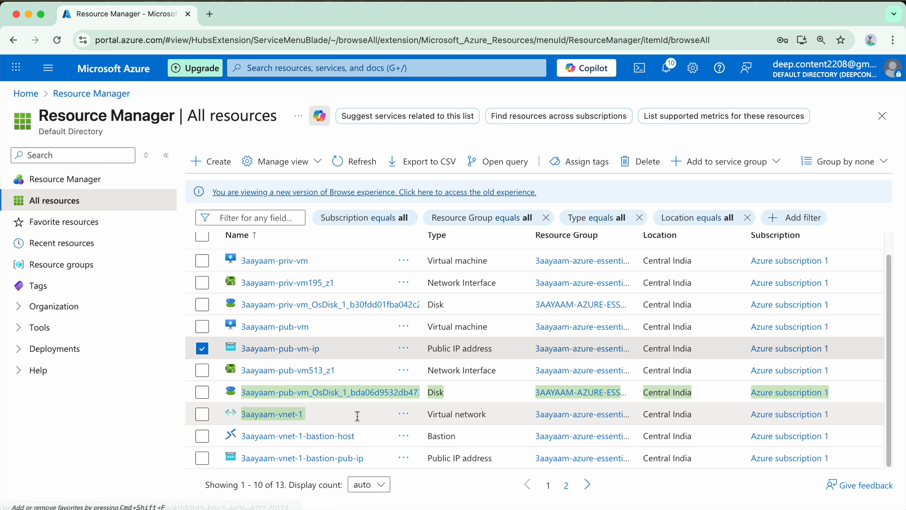